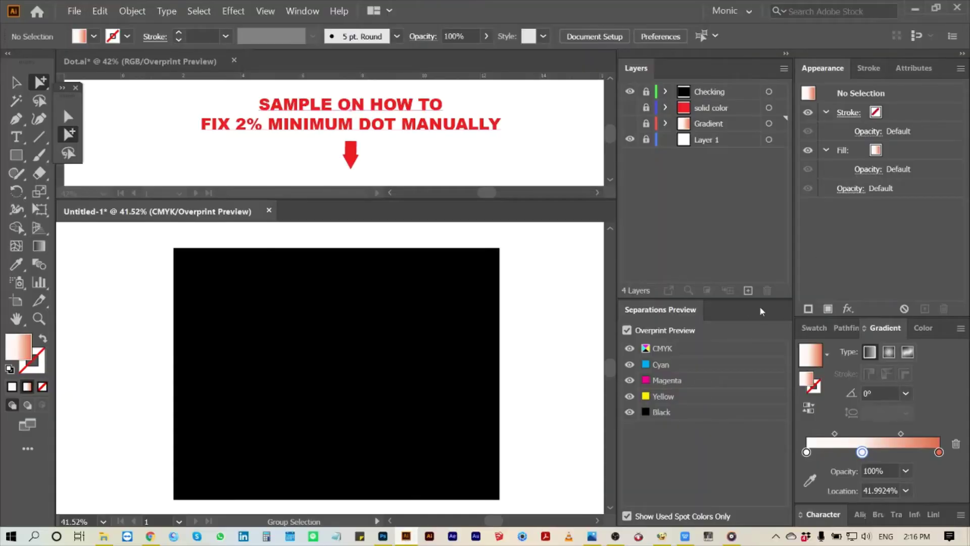
{"action": "left_click", "coordinate": [646, 92]}
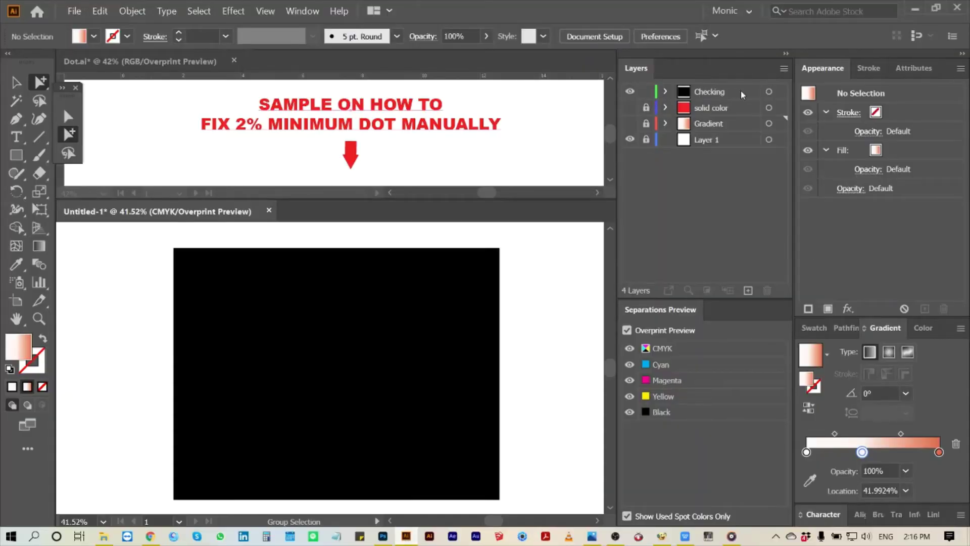
{"action": "left_click", "coordinate": [777, 92]}
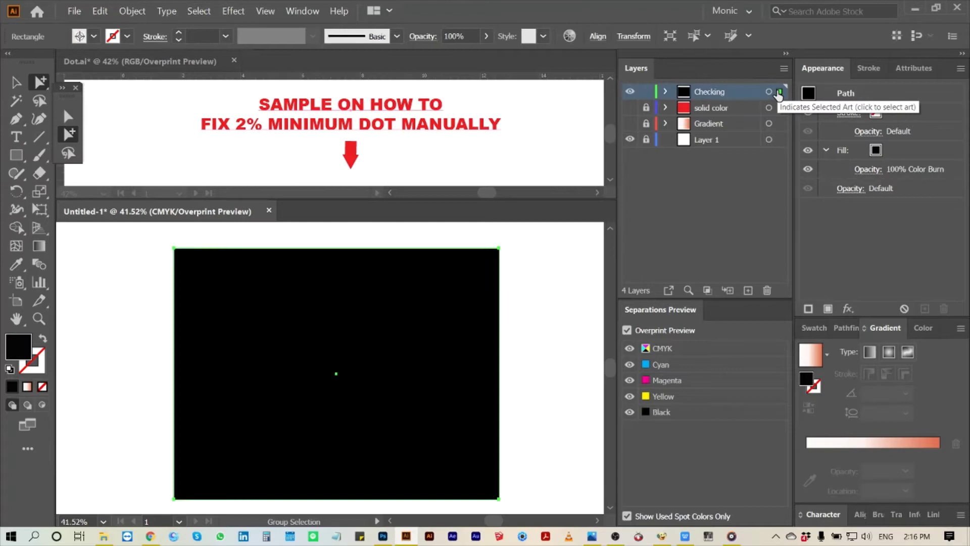
{"action": "left_click", "coordinate": [813, 328]}
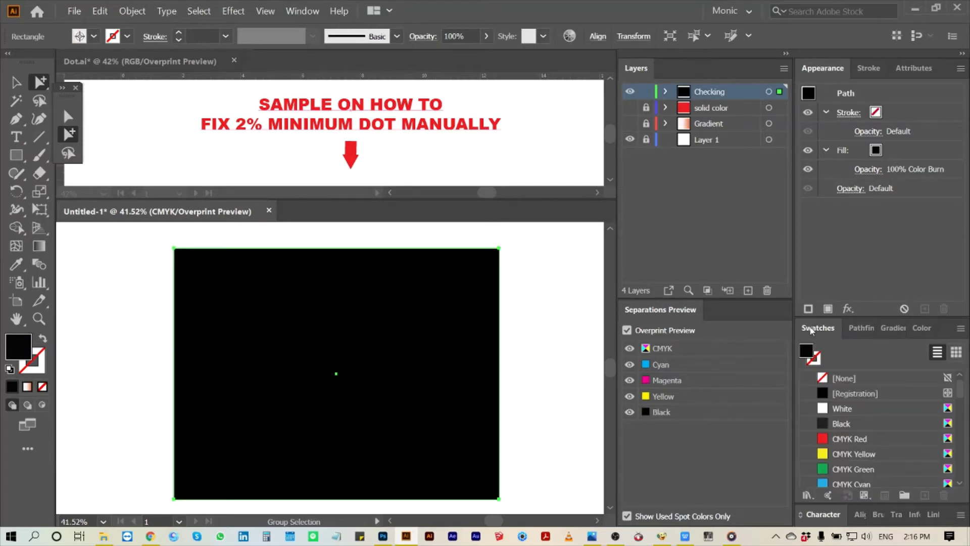
{"action": "left_click", "coordinate": [923, 328]}
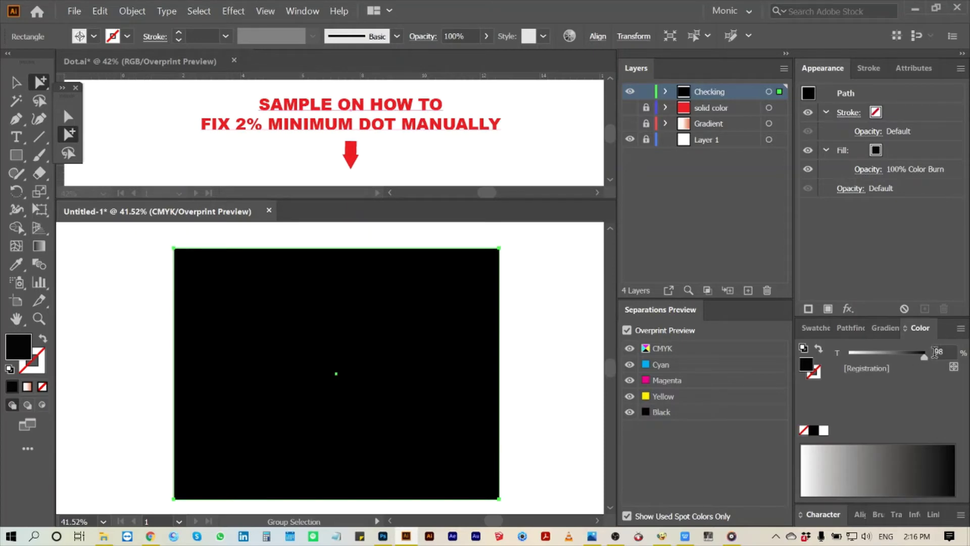
{"action": "double_click", "coordinate": [937, 351]}
{"action": "left_click", "coordinate": [873, 172]}
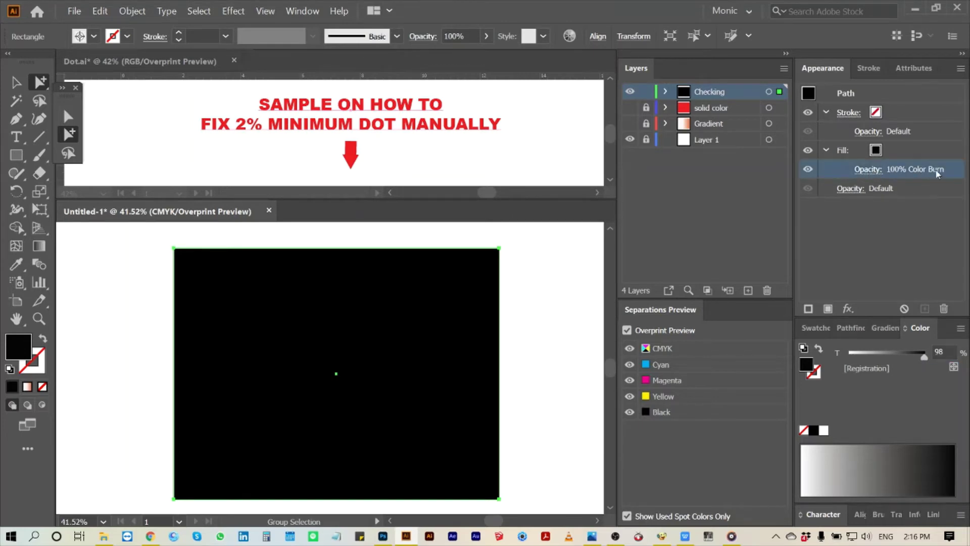
{"action": "left_click", "coordinate": [868, 170]}
{"action": "left_click", "coordinate": [773, 198]}
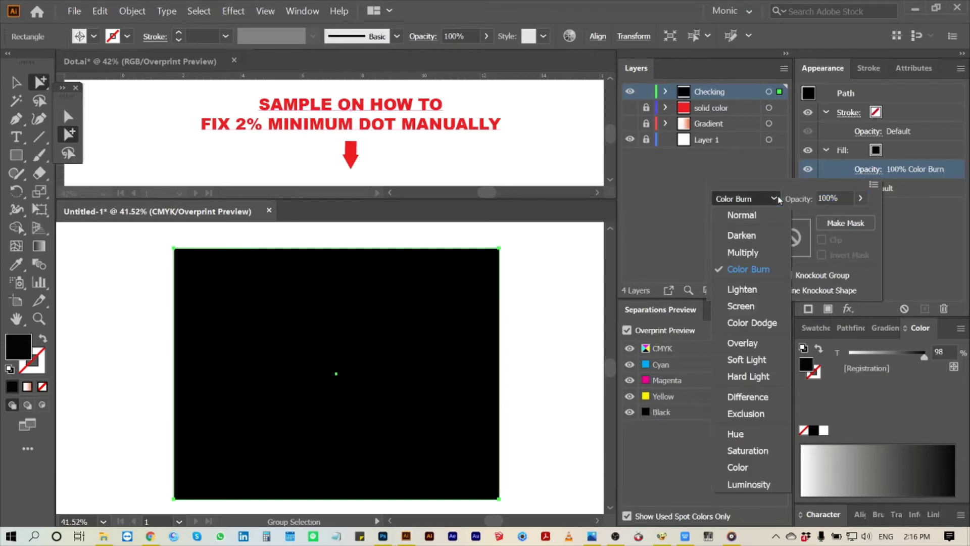
{"action": "left_click", "coordinate": [766, 270]}
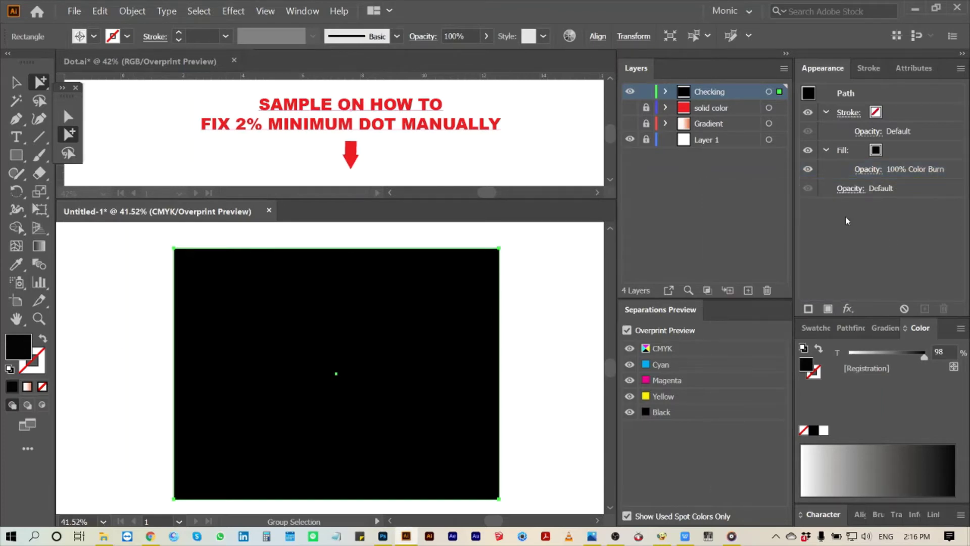
Hide Checking, show and unlock the Gradient layer, select its rectangle, then re-show Checking
{"action": "left_click", "coordinate": [646, 93]}
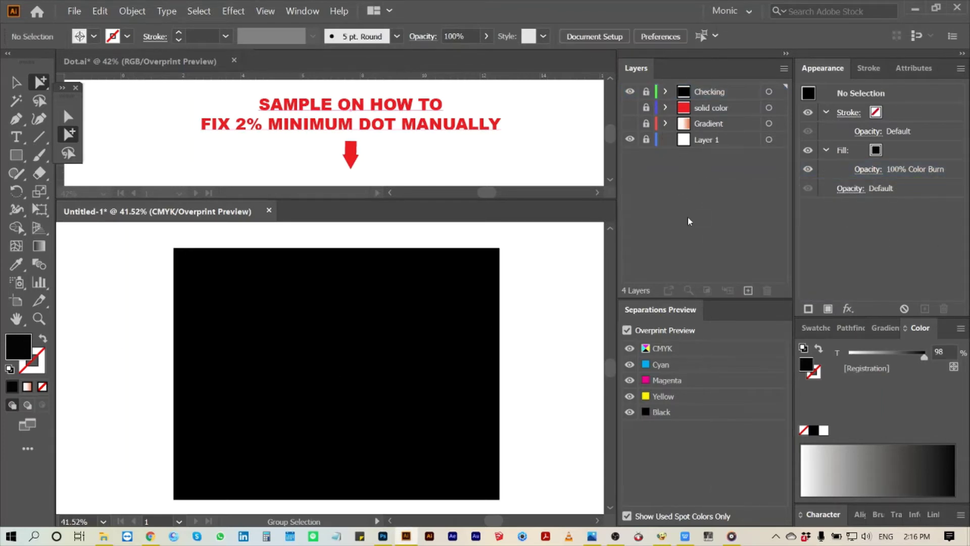
{"action": "left_click", "coordinate": [630, 92]}
{"action": "left_click", "coordinate": [630, 123]}
{"action": "left_click", "coordinate": [646, 123]}
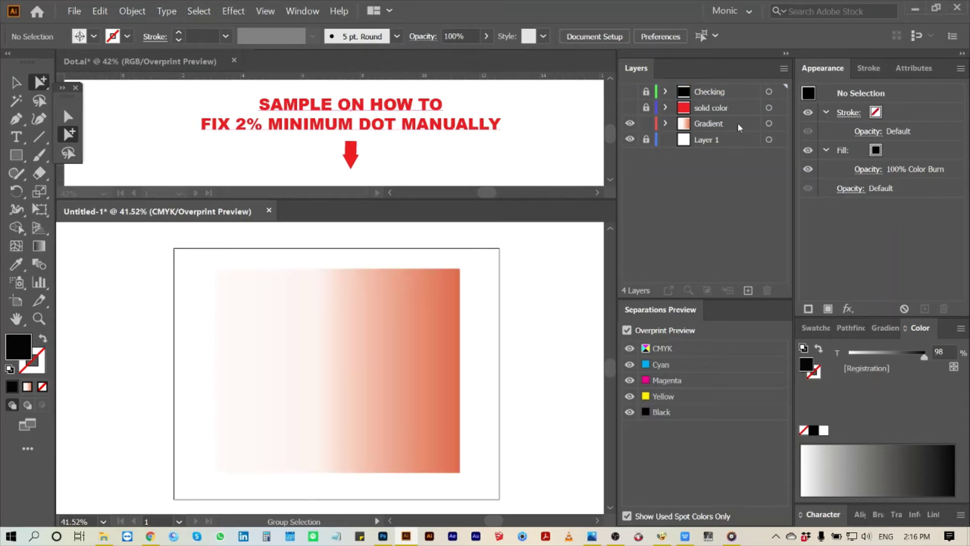
{"action": "left_click", "coordinate": [769, 124]}
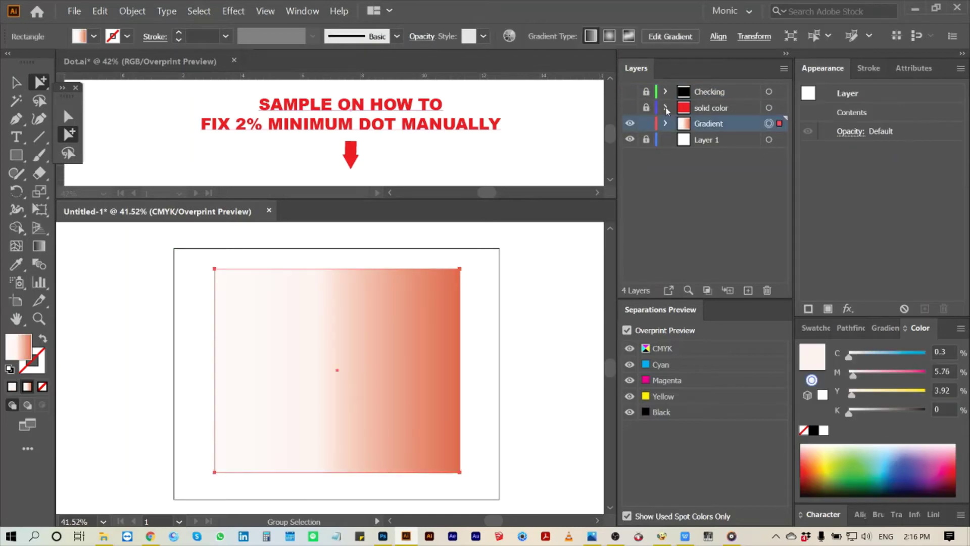
{"action": "left_click", "coordinate": [630, 92]}
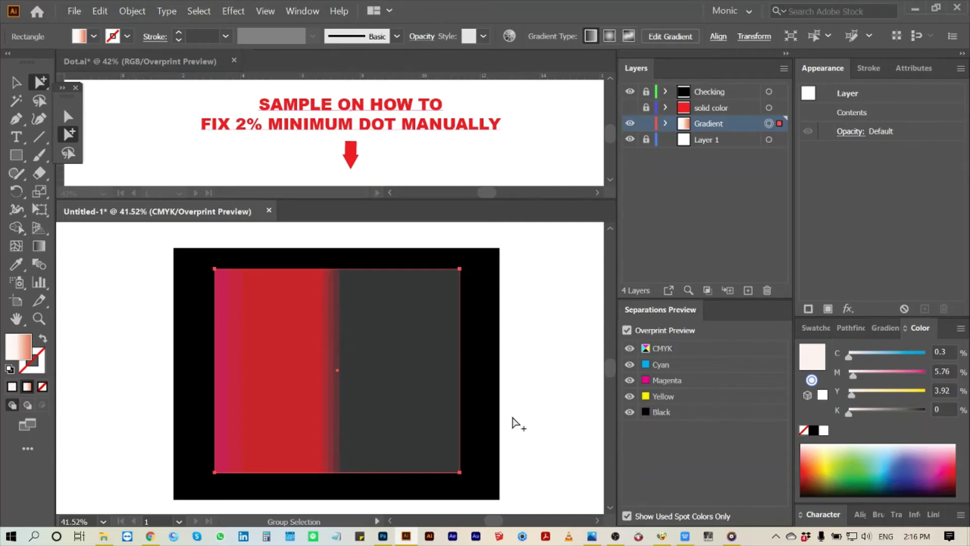
Preview the cyan, magenta, yellow and black separations one at a time, then view the gradient settings
{"action": "left_click", "coordinate": [703, 370]}
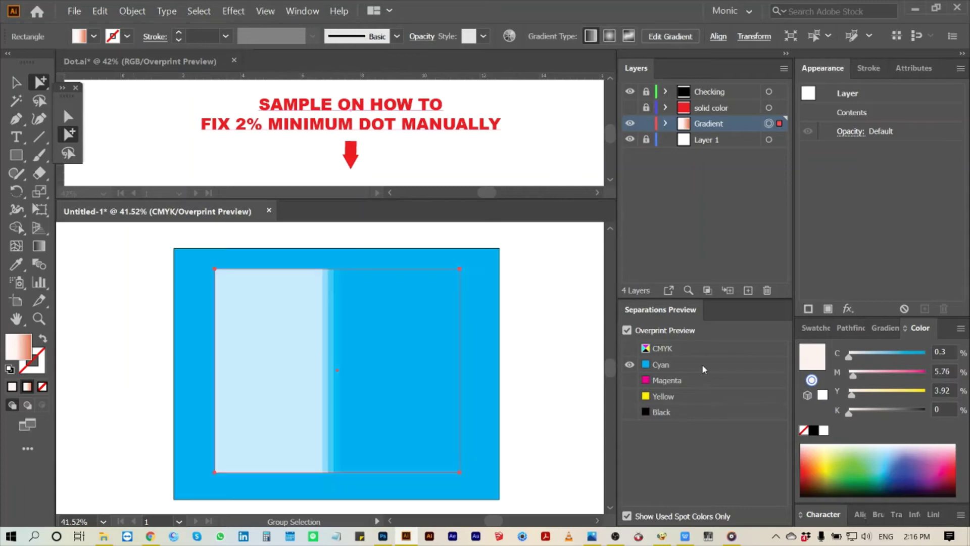
{"action": "left_click", "coordinate": [698, 380]}
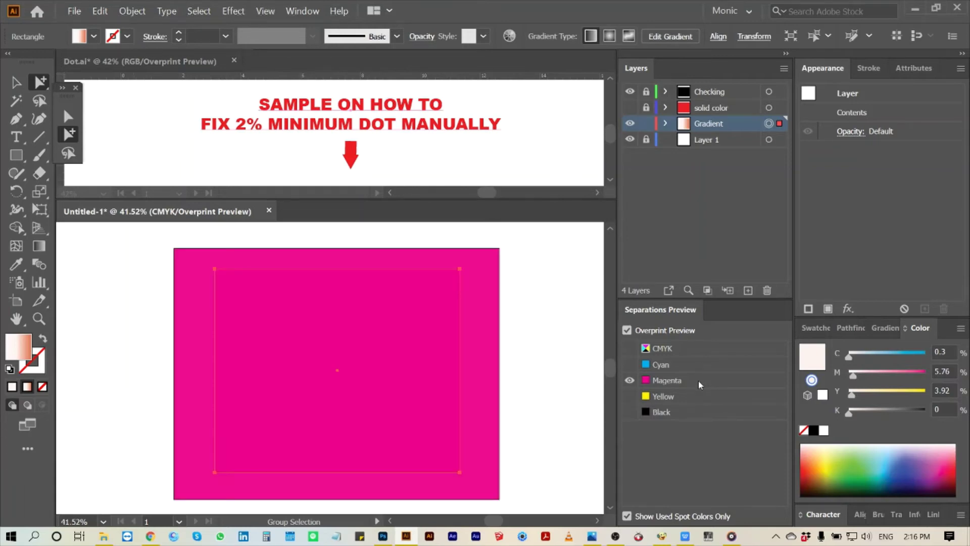
{"action": "left_click", "coordinate": [693, 386]}
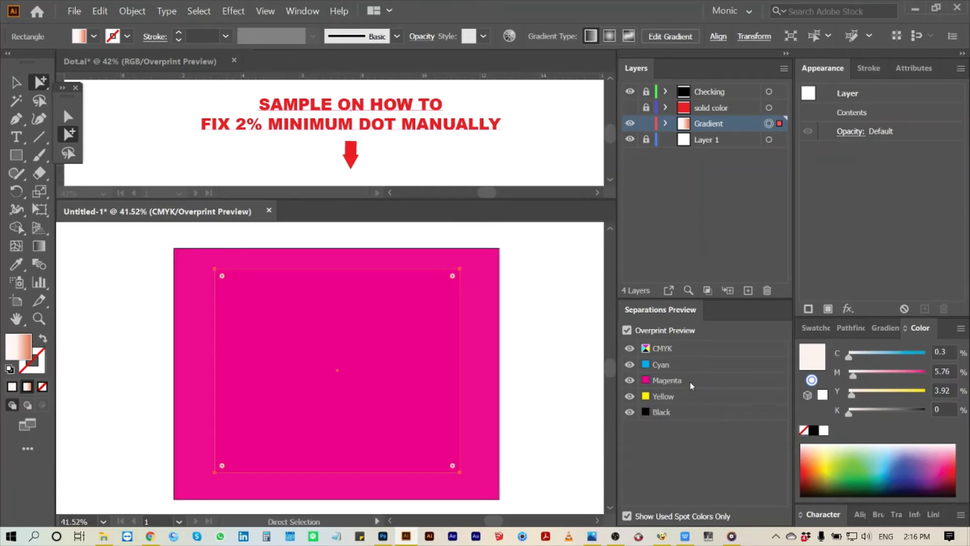
{"action": "left_click", "coordinate": [690, 397]}
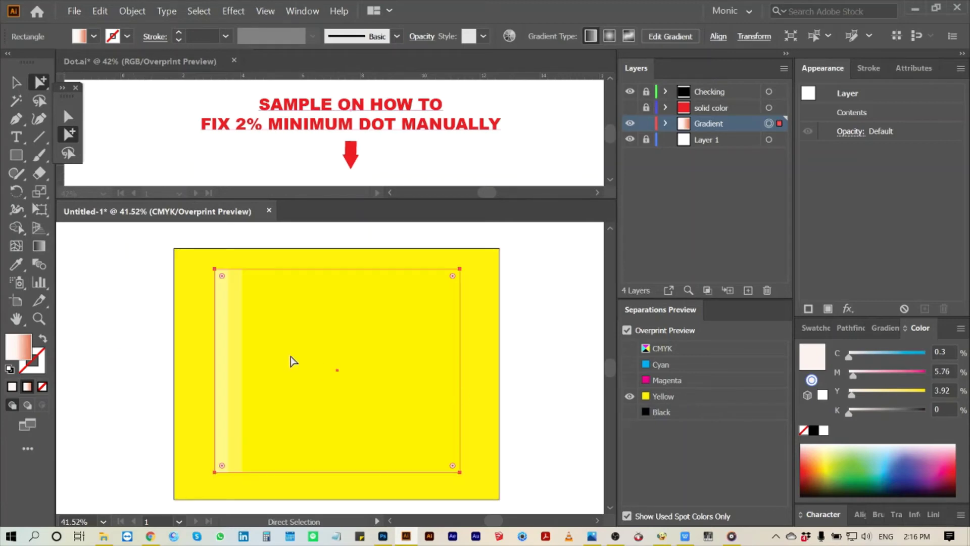
{"action": "key", "text": "alt"}
{"action": "left_click", "coordinate": [677, 397]}
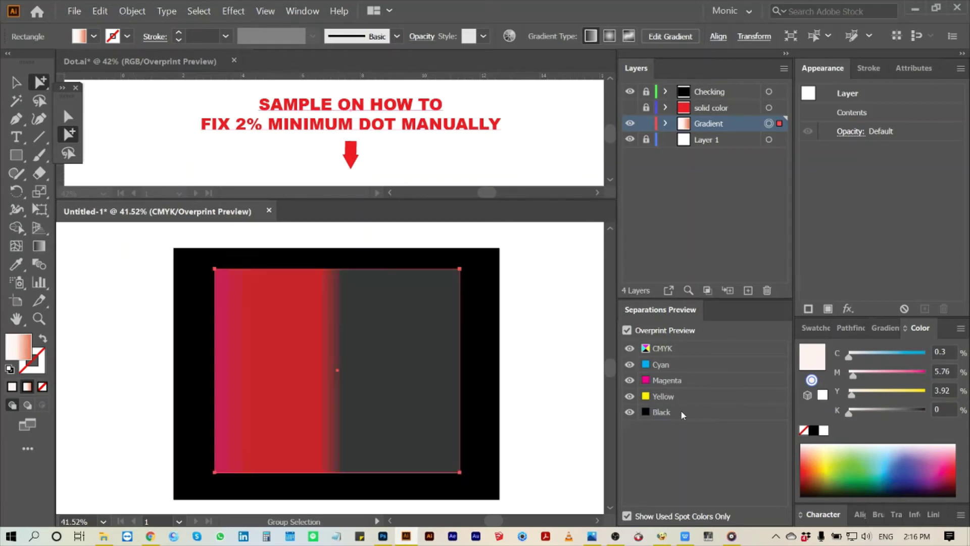
{"action": "left_click", "coordinate": [683, 413]}
{"action": "left_click", "coordinate": [683, 414]}
{"action": "left_click", "coordinate": [888, 329]}
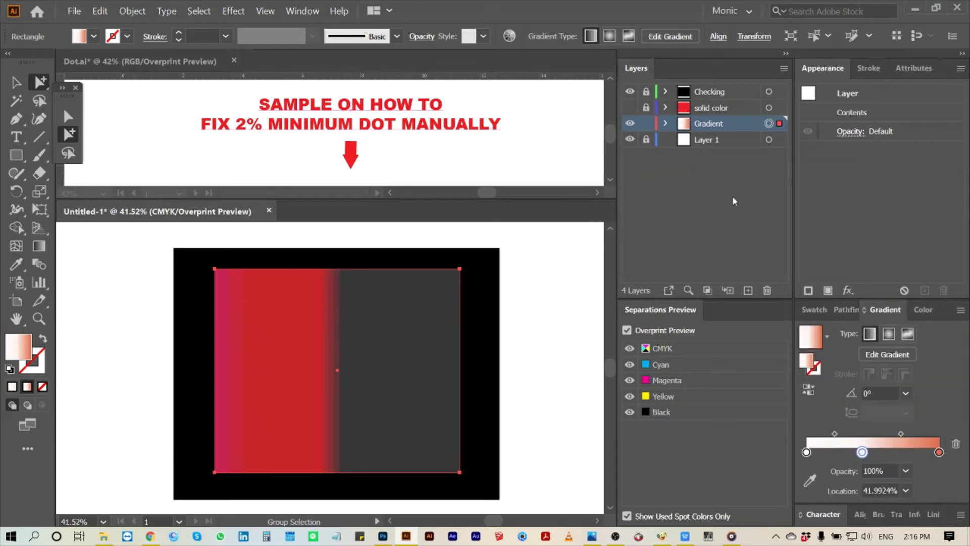
With Checking hidden, change the middle gradient stop's cyan from 0.3 to 2
{"action": "left_click", "coordinate": [629, 92]}
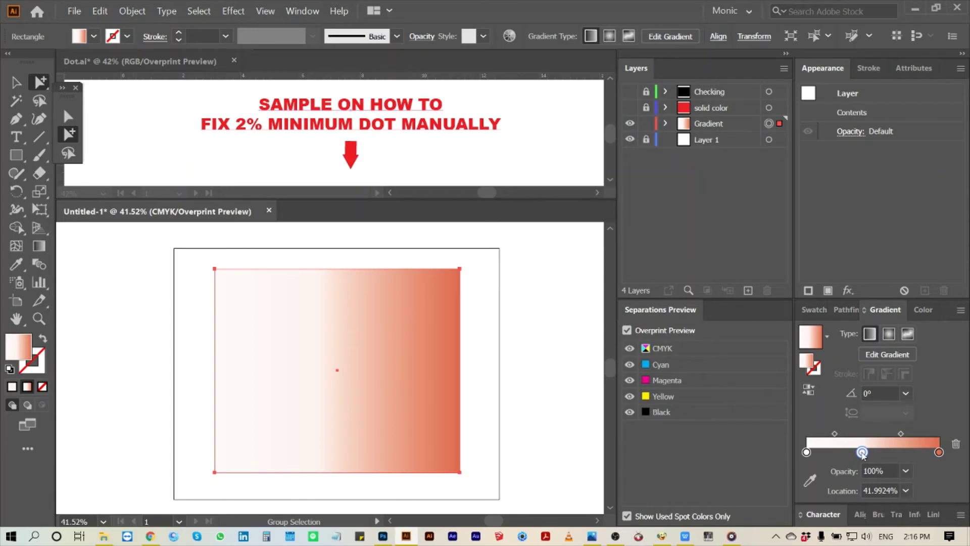
{"action": "double_click", "coordinate": [862, 452]}
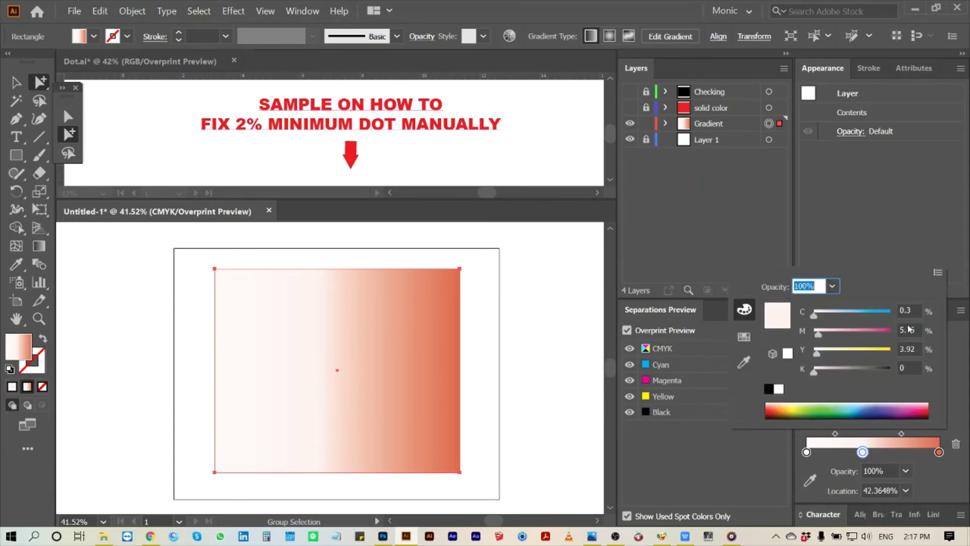
{"action": "left_click", "coordinate": [910, 310]}
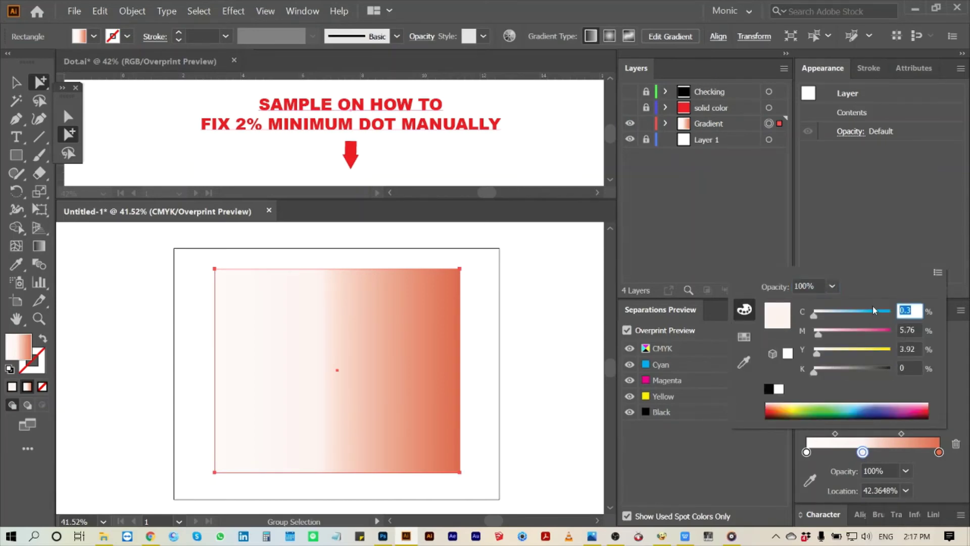
{"action": "type", "text": "2"}
{"action": "key", "text": "Return"}
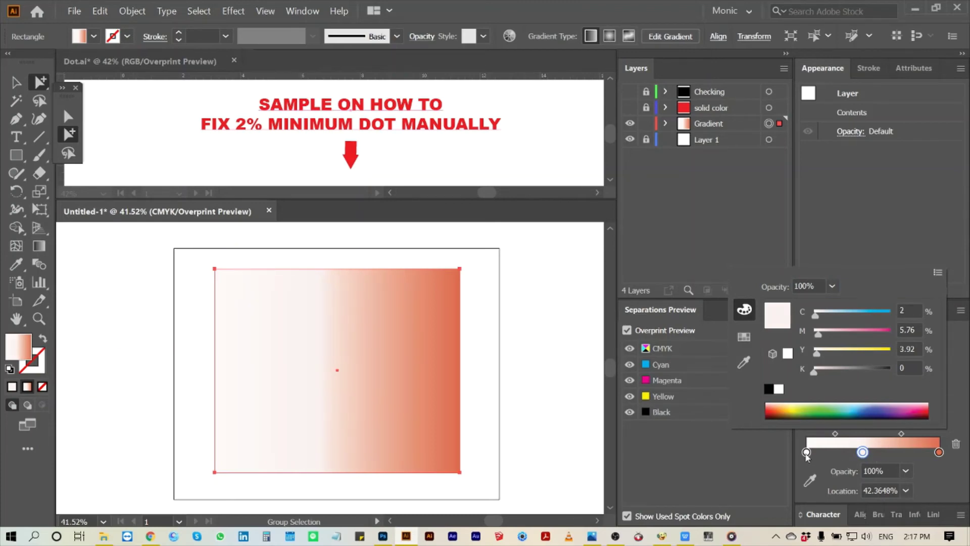
{"action": "left_click", "coordinate": [807, 452]}
Set the left gradient stop's yellow value to 2%
{"action": "left_click", "coordinate": [806, 453]}
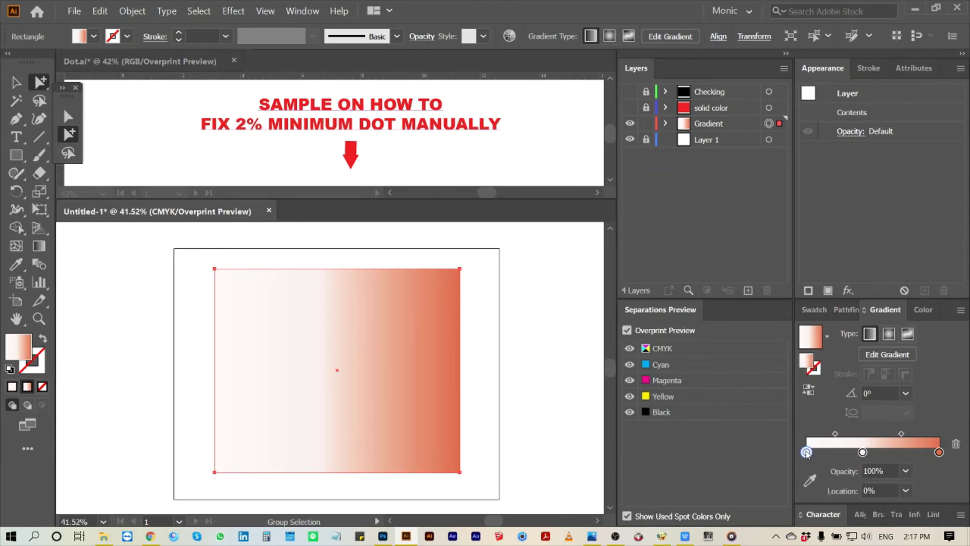
{"action": "double_click", "coordinate": [807, 452]}
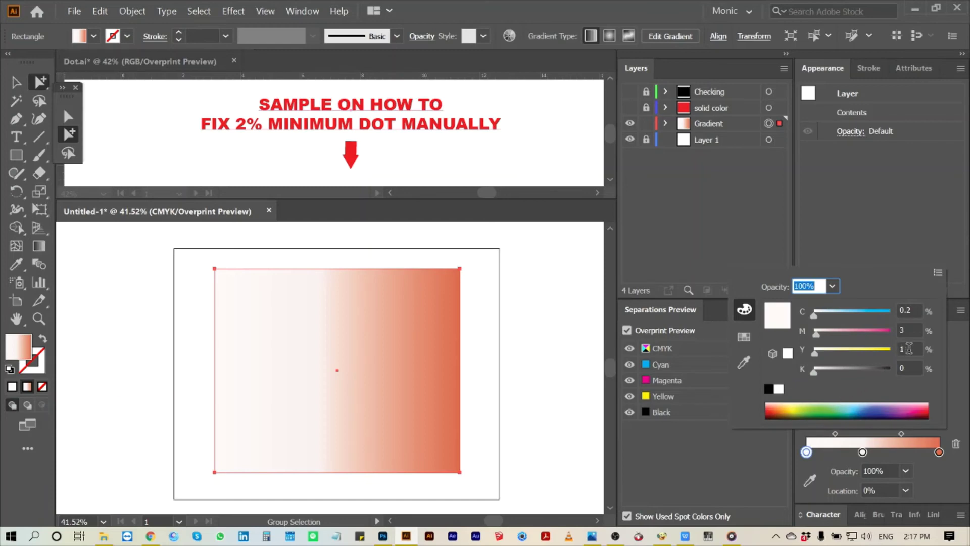
{"action": "left_click", "coordinate": [908, 349]}
{"action": "type", "text": "2"}
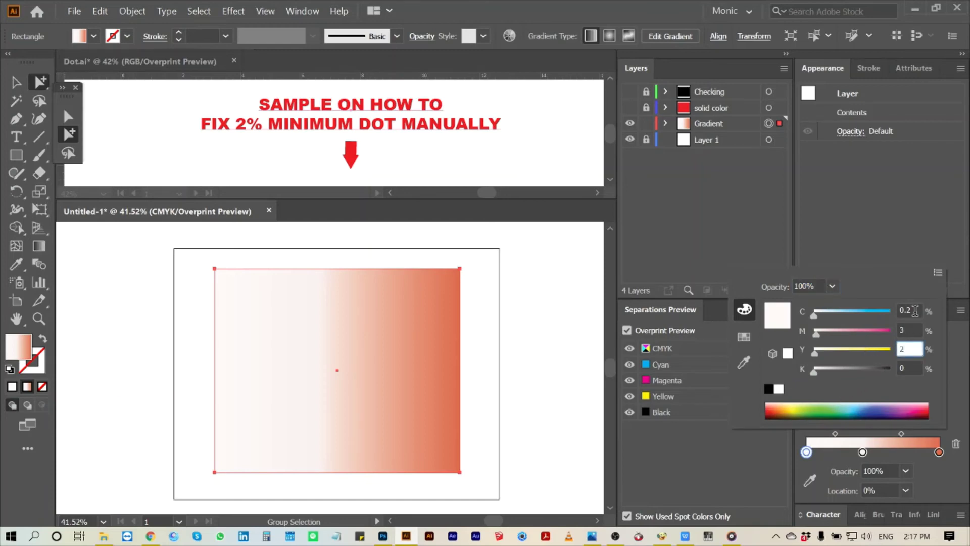
{"action": "left_click", "coordinate": [915, 310]}
{"action": "left_click", "coordinate": [907, 251]}
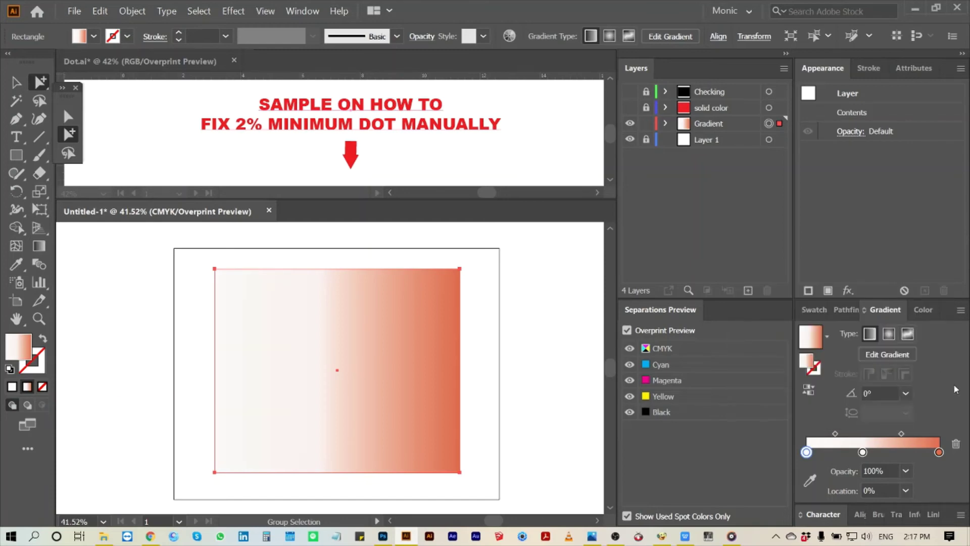
Show Checking and view the gradient's cyan, magenta, yellow and black plates individually
{"action": "left_click", "coordinate": [630, 91]}
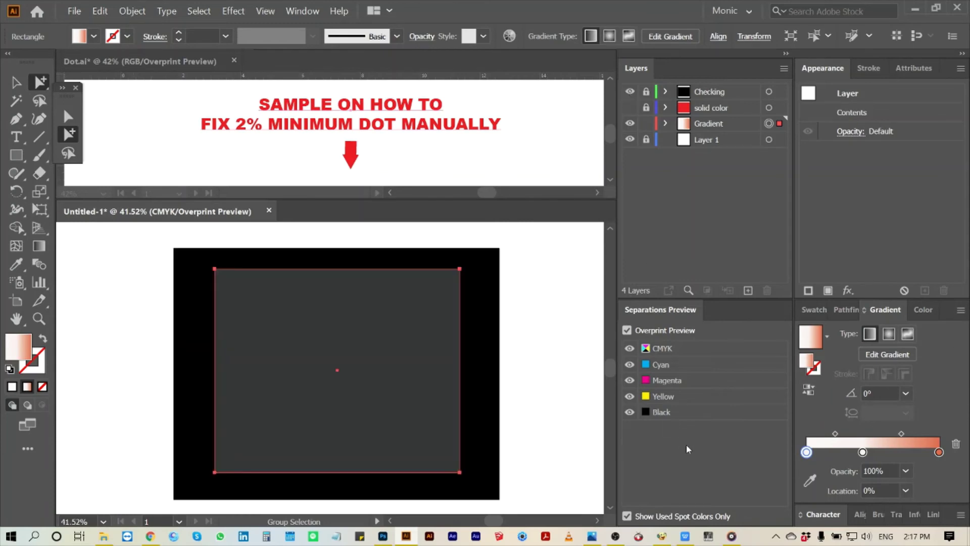
{"action": "left_click", "coordinate": [677, 364], "text": "alt"}
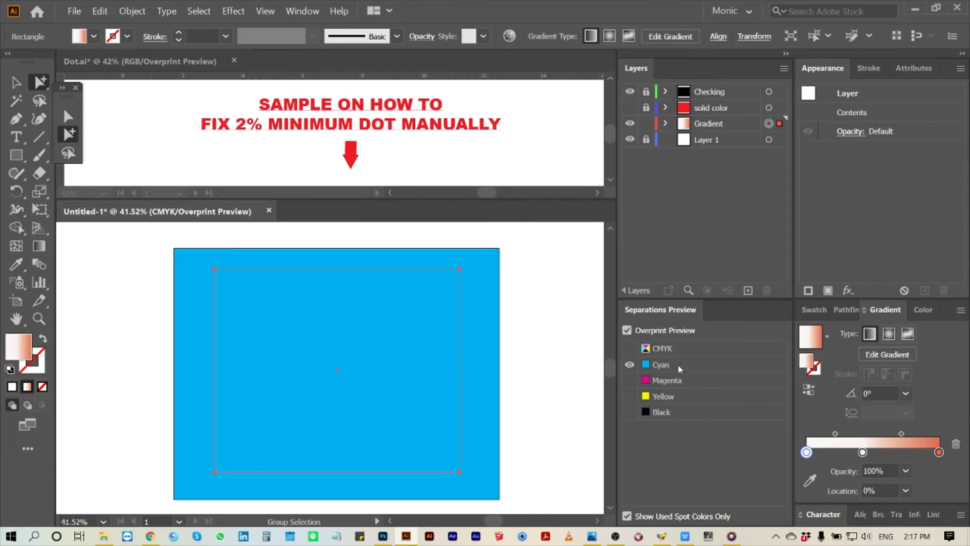
{"action": "left_click", "coordinate": [678, 363], "text": "alt"}
{"action": "left_click", "coordinate": [679, 378], "text": "alt"}
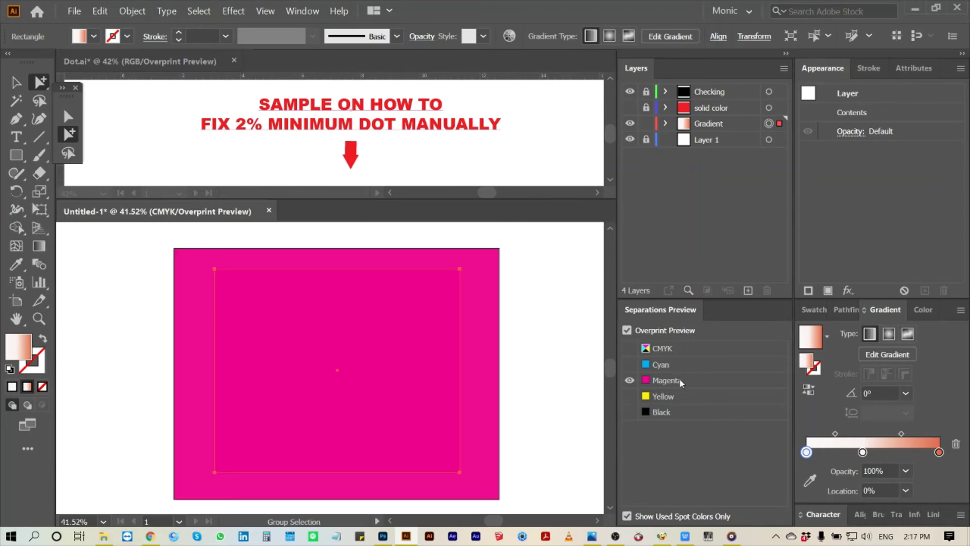
{"action": "left_click", "coordinate": [680, 380], "text": "alt"}
{"action": "left_click", "coordinate": [682, 395], "text": "alt"}
{"action": "left_click", "coordinate": [683, 396], "text": "alt"}
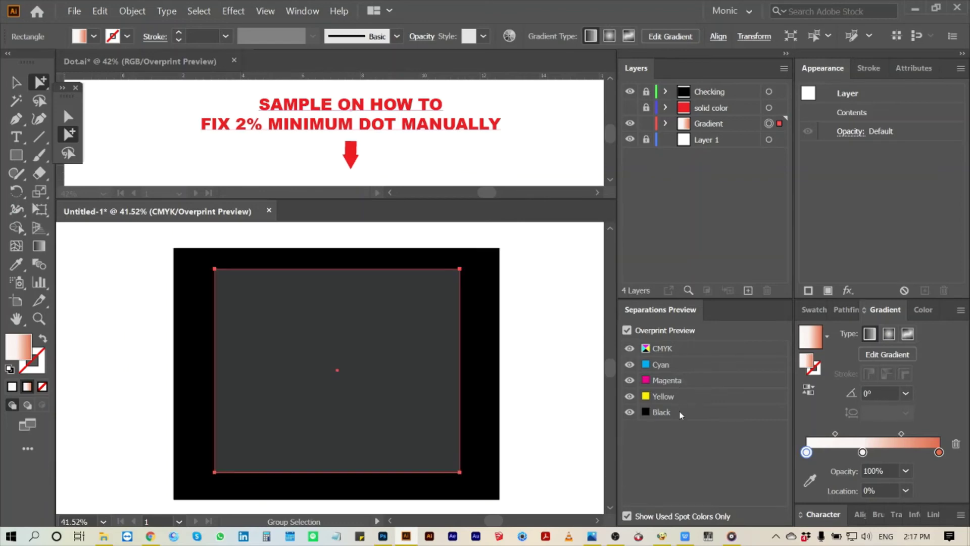
{"action": "left_click", "coordinate": [679, 412], "text": "alt"}
{"action": "left_click", "coordinate": [679, 411], "text": "alt"}
Lock and hide Gradient, show solid color, and view the red rectangle's cyan, magenta and yellow plates
{"action": "left_click", "coordinate": [646, 123]}
{"action": "left_click", "coordinate": [630, 123]}
{"action": "left_click", "coordinate": [629, 108]}
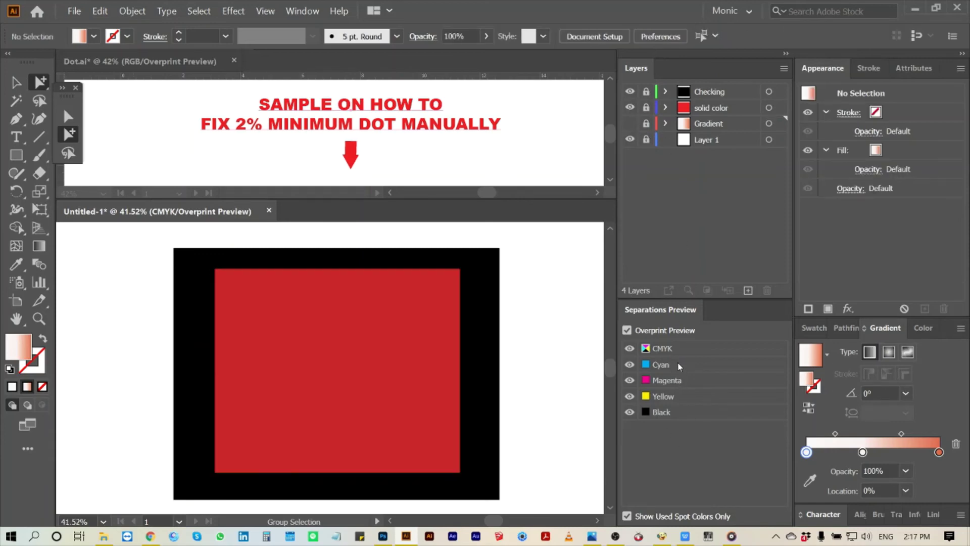
{"action": "left_click", "coordinate": [677, 362], "text": "alt"}
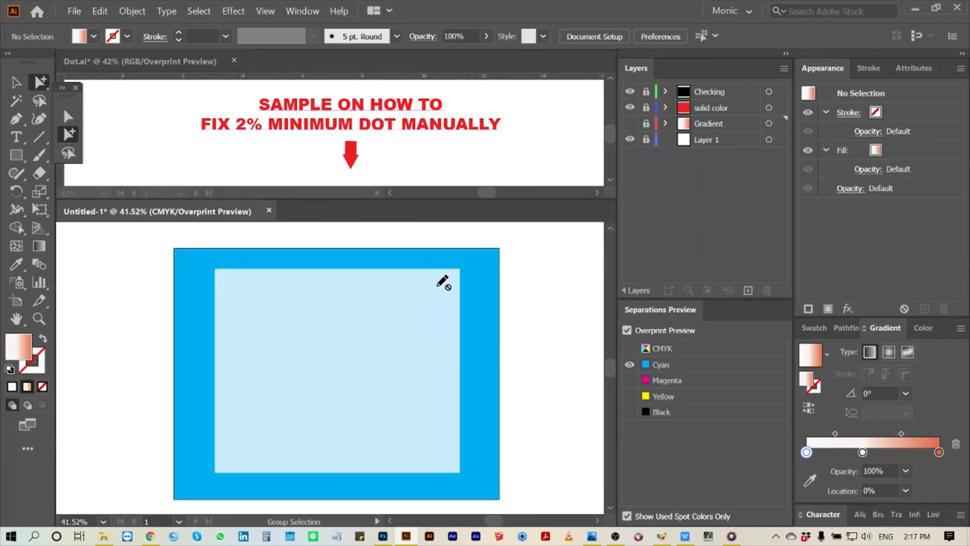
{"action": "left_click", "coordinate": [698, 366], "text": "alt"}
{"action": "left_click", "coordinate": [697, 379], "text": "alt"}
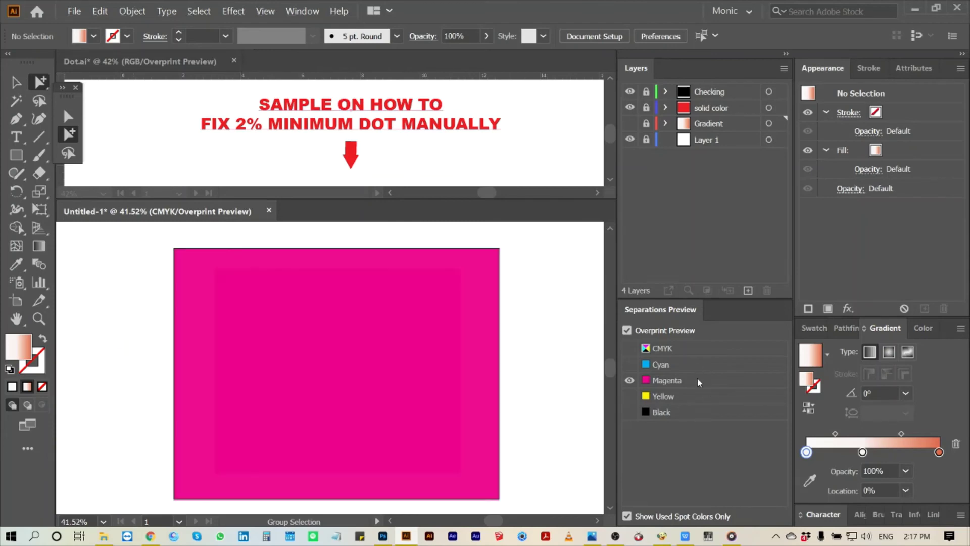
{"action": "left_click", "coordinate": [697, 378], "text": "alt"}
{"action": "left_click", "coordinate": [695, 396], "text": "alt"}
Change the red rectangle's fill cyan from 0.39 to 2 in the Color panel
{"action": "left_click", "coordinate": [696, 397], "text": "alt"}
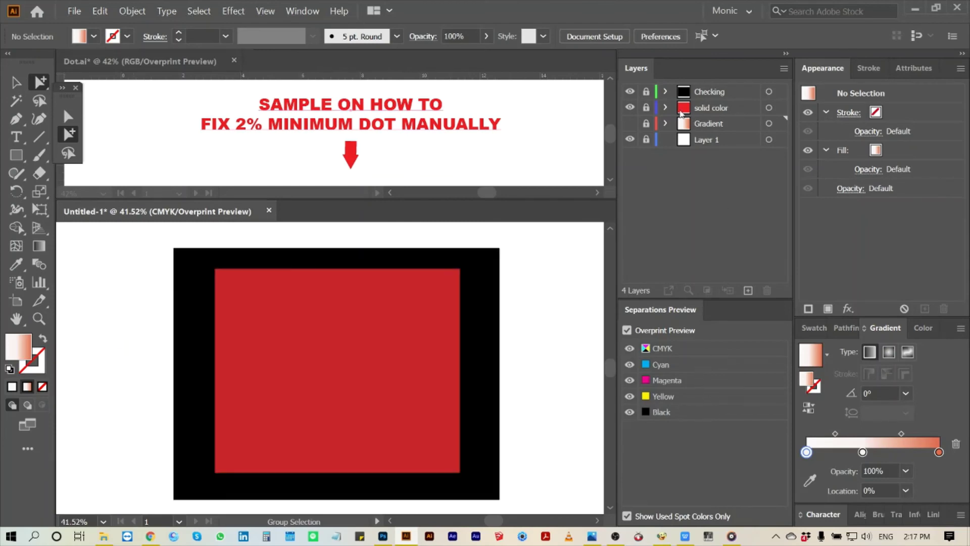
{"action": "left_click", "coordinate": [769, 107]}
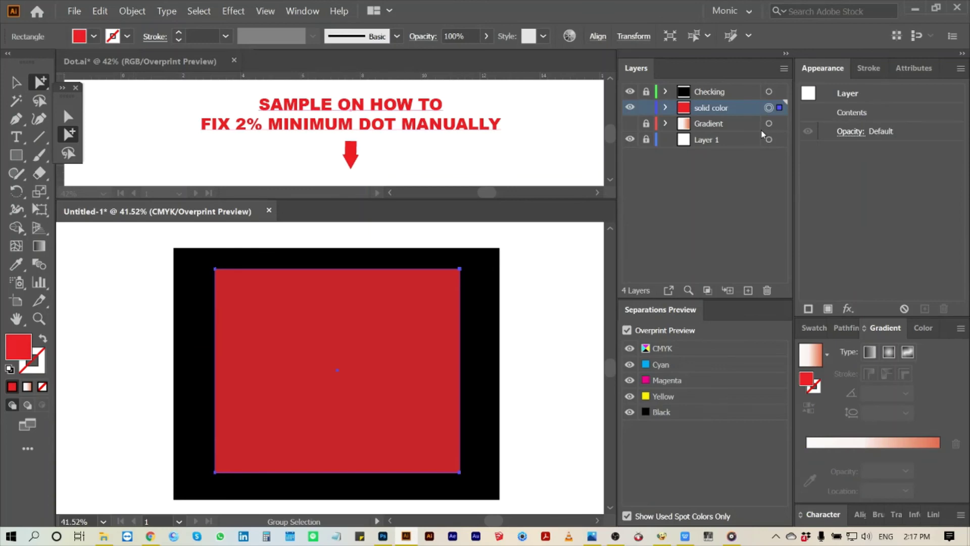
{"action": "double_click", "coordinate": [891, 111]}
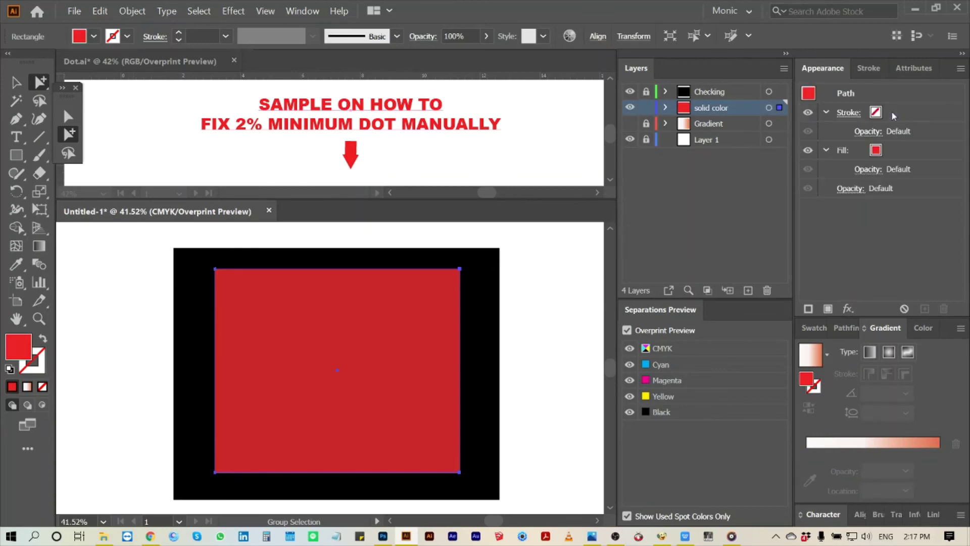
{"action": "left_click", "coordinate": [912, 151]}
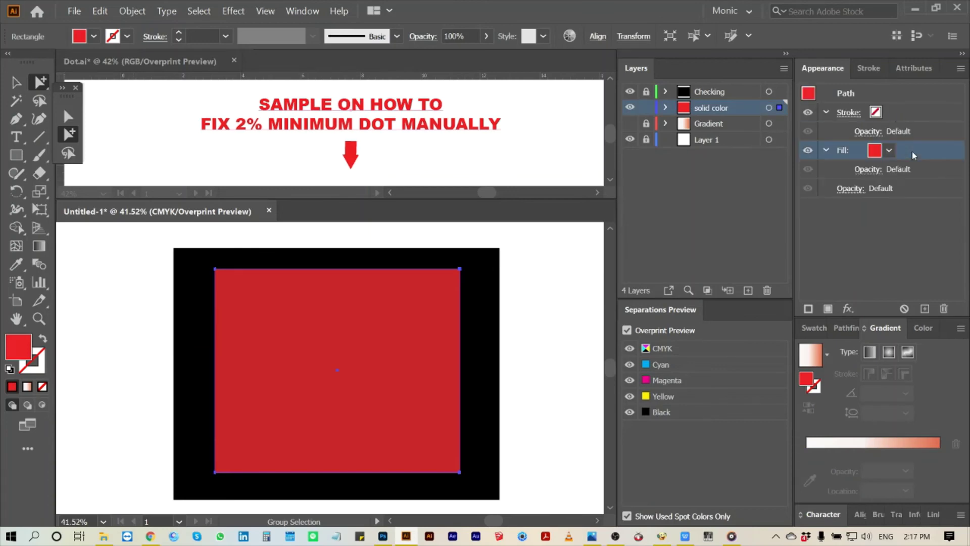
{"action": "left_click", "coordinate": [922, 330]}
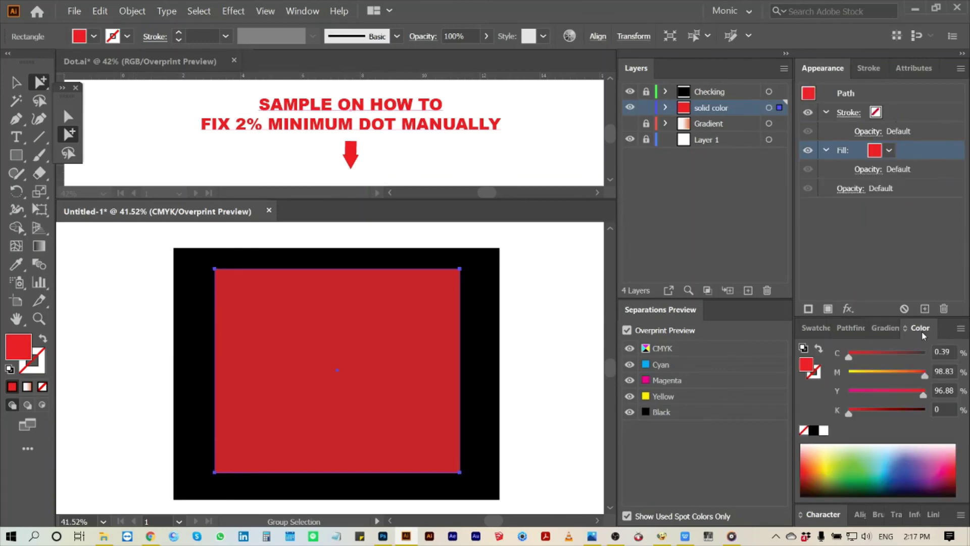
{"action": "left_click", "coordinate": [952, 352]}
{"action": "type", "text": "2"}
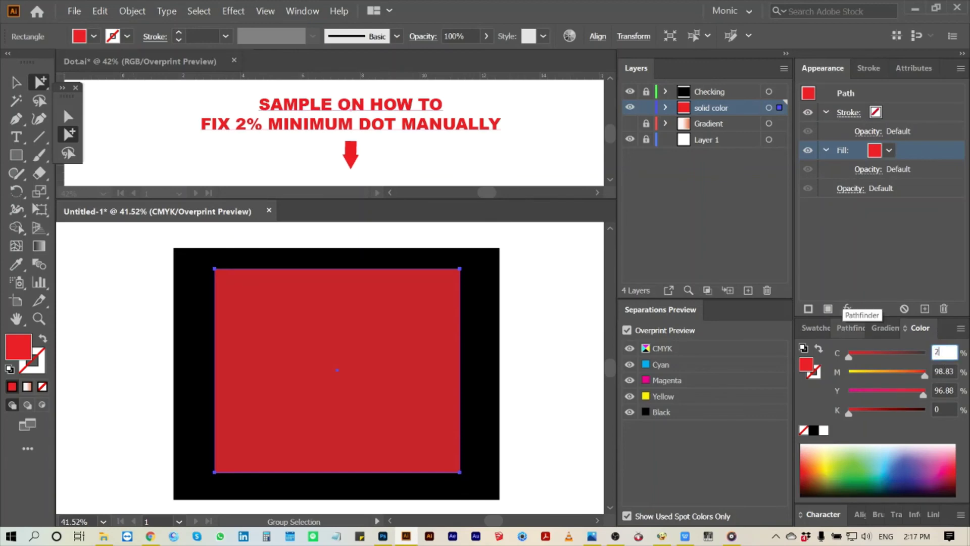
{"action": "key", "text": "Return"}
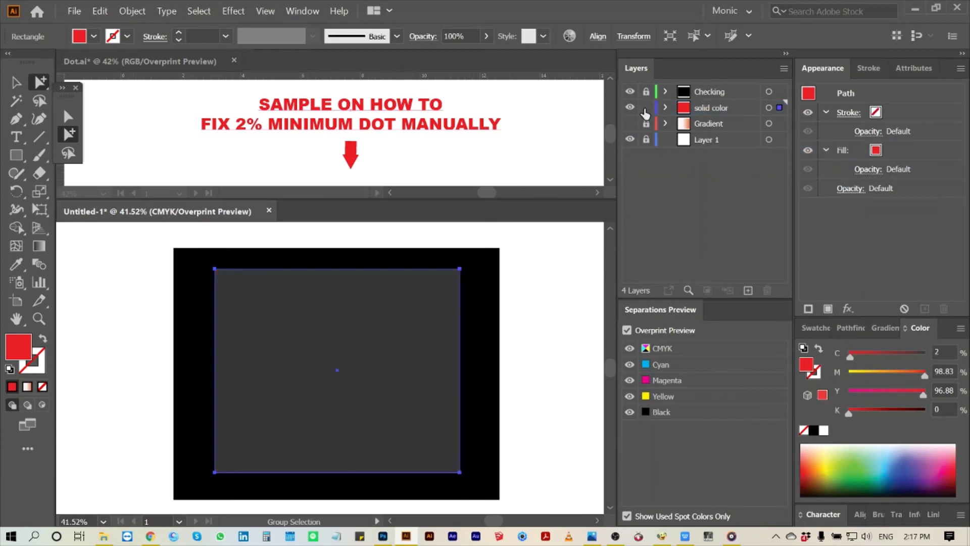
Lock the solid color layer and check its cyan and magenta plates
{"action": "left_click", "coordinate": [646, 108]}
{"action": "left_click", "coordinate": [693, 363], "text": "alt"}
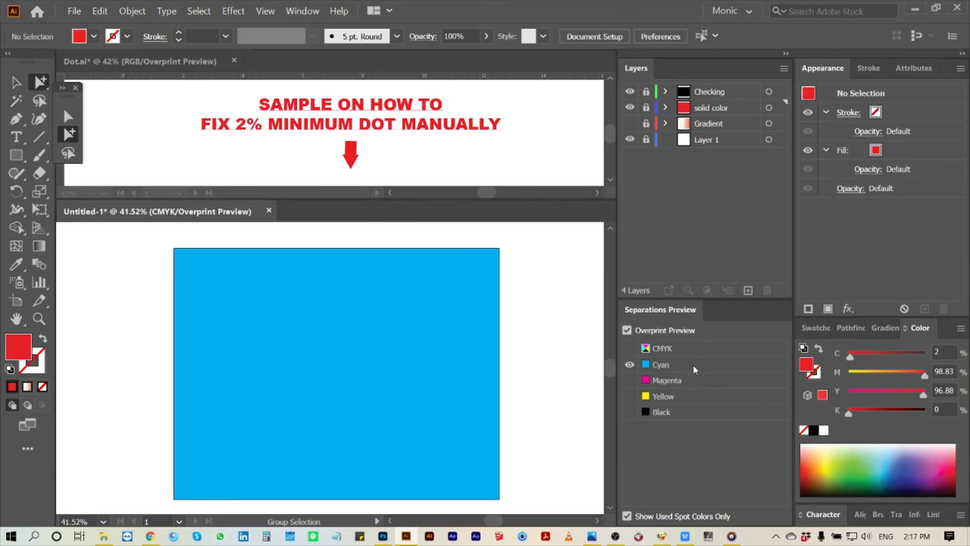
{"action": "left_click", "coordinate": [693, 365], "text": "alt"}
{"action": "left_click", "coordinate": [694, 382], "text": "alt"}
{"action": "left_click", "coordinate": [695, 382], "text": "alt"}
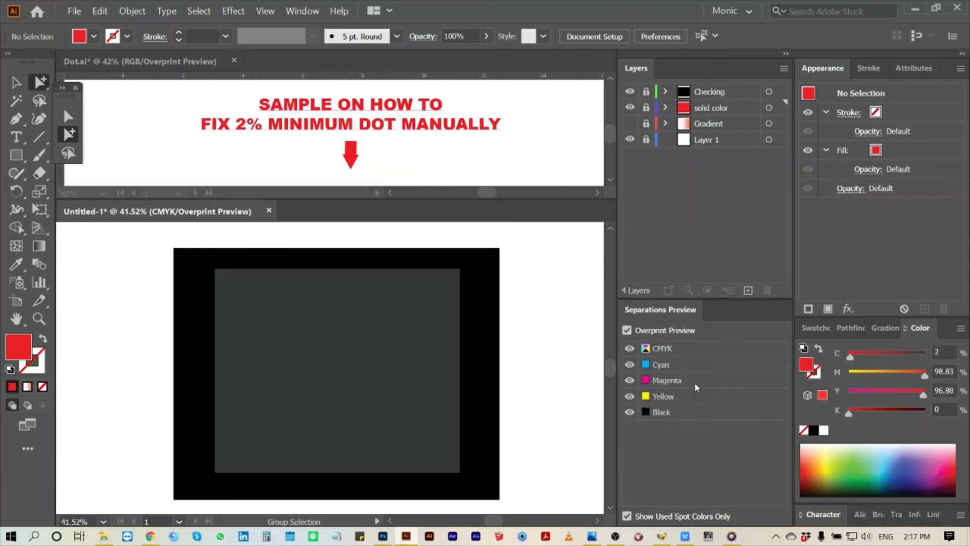